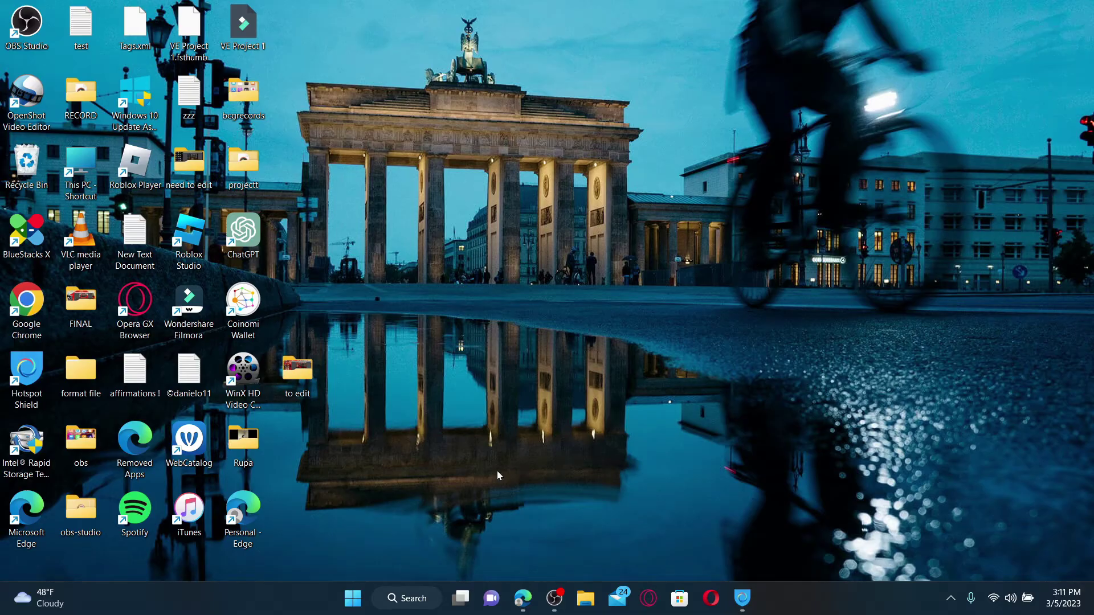
Step: Open the Edge browser and select its address bar to enter a new web address
{"action": "left_click", "coordinate": [521, 597]}
{"action": "left_click", "coordinate": [522, 530]}
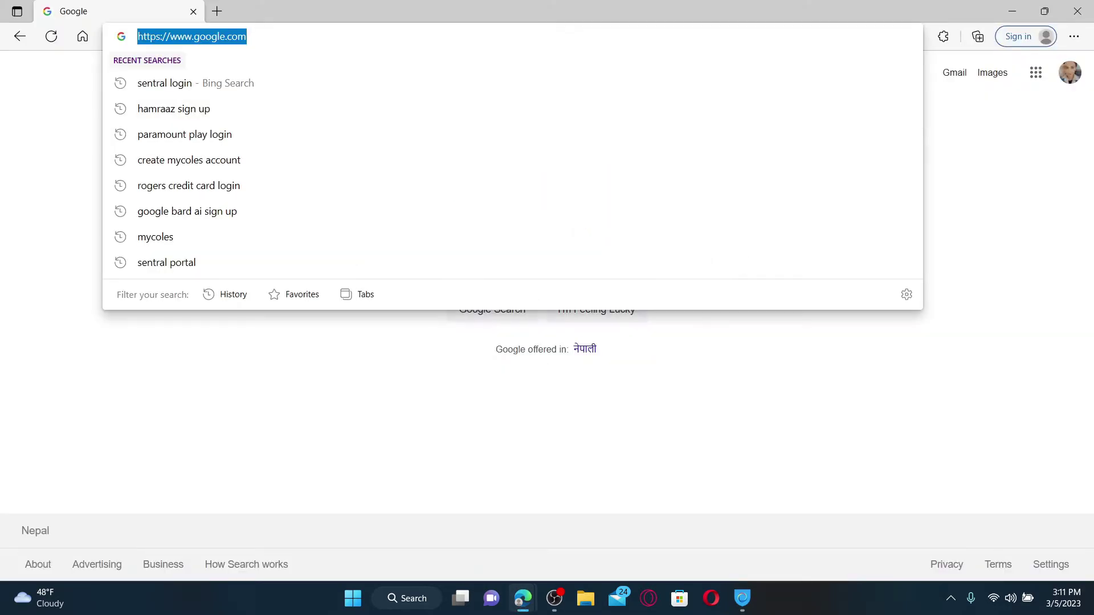
{"action": "type", "text": "www."}
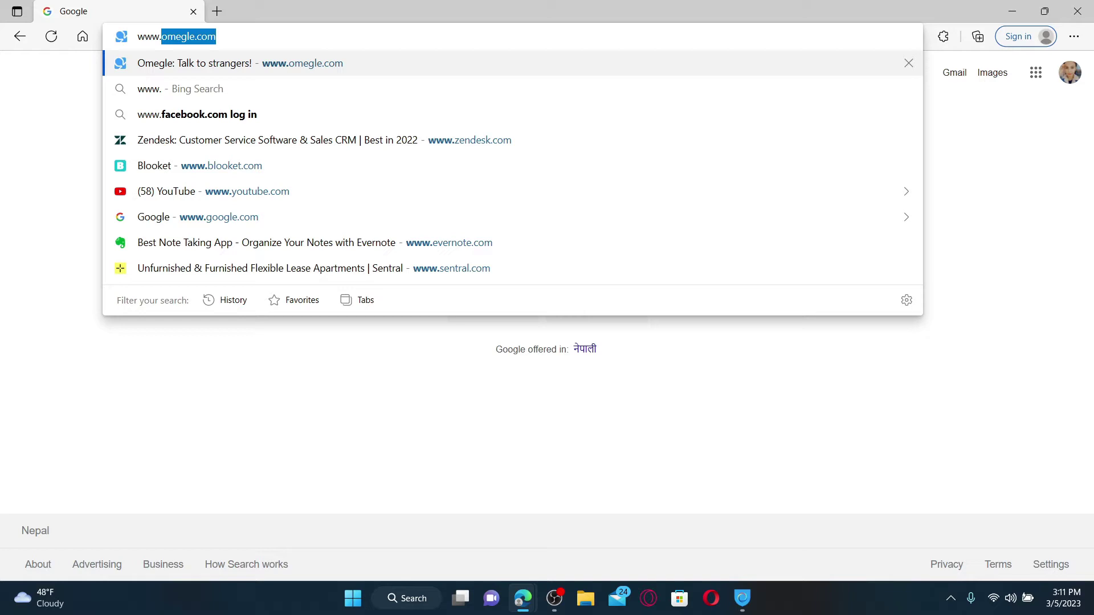
{"action": "type", "text": "ever"}
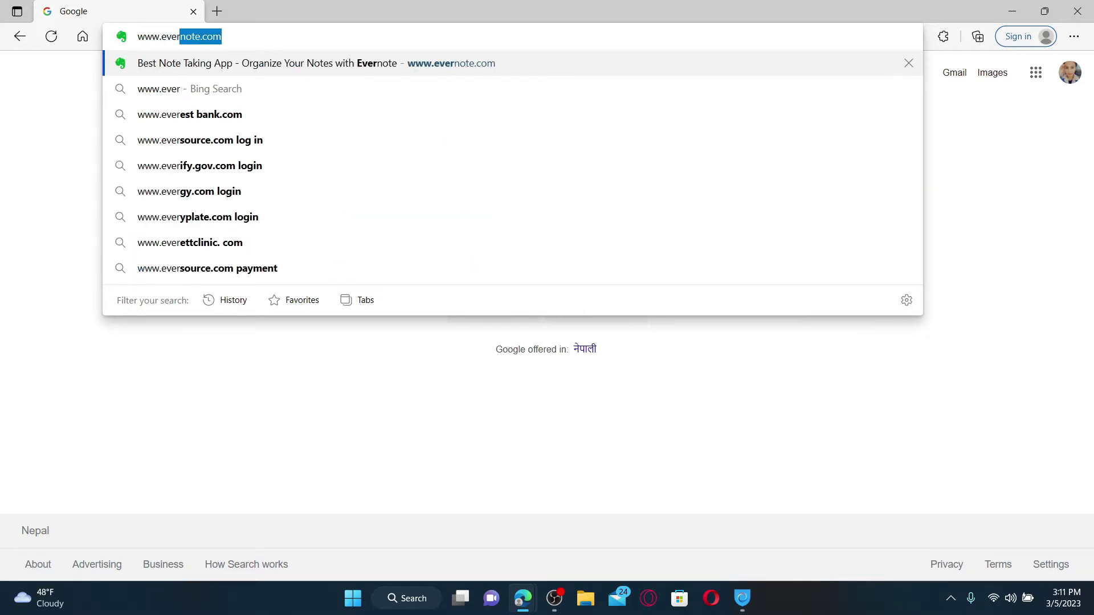
{"action": "key", "text": "Return"}
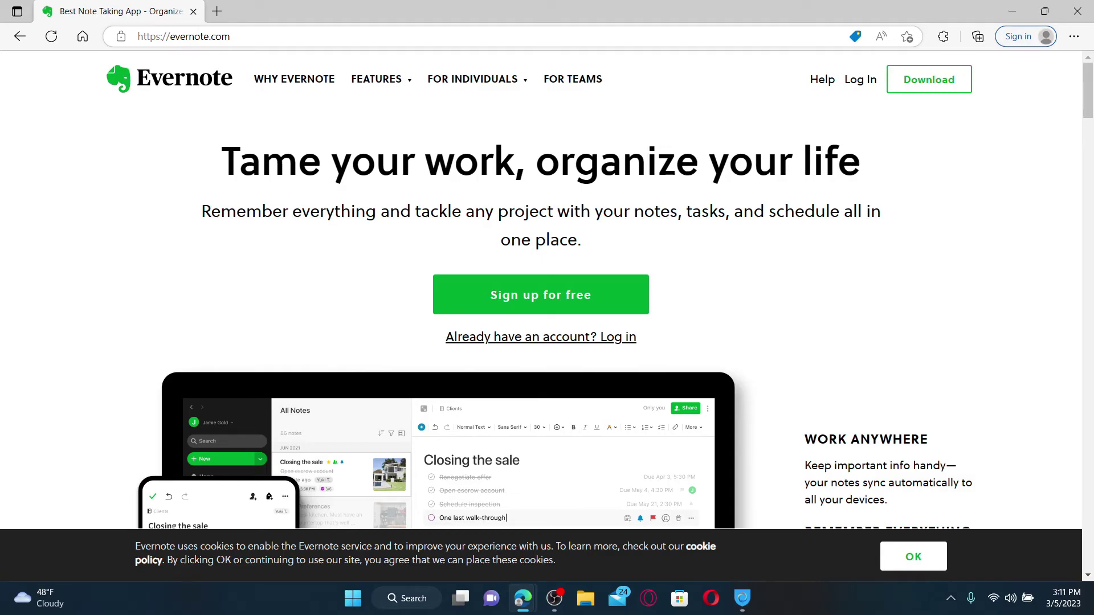
{"action": "left_click", "coordinate": [940, 82]}
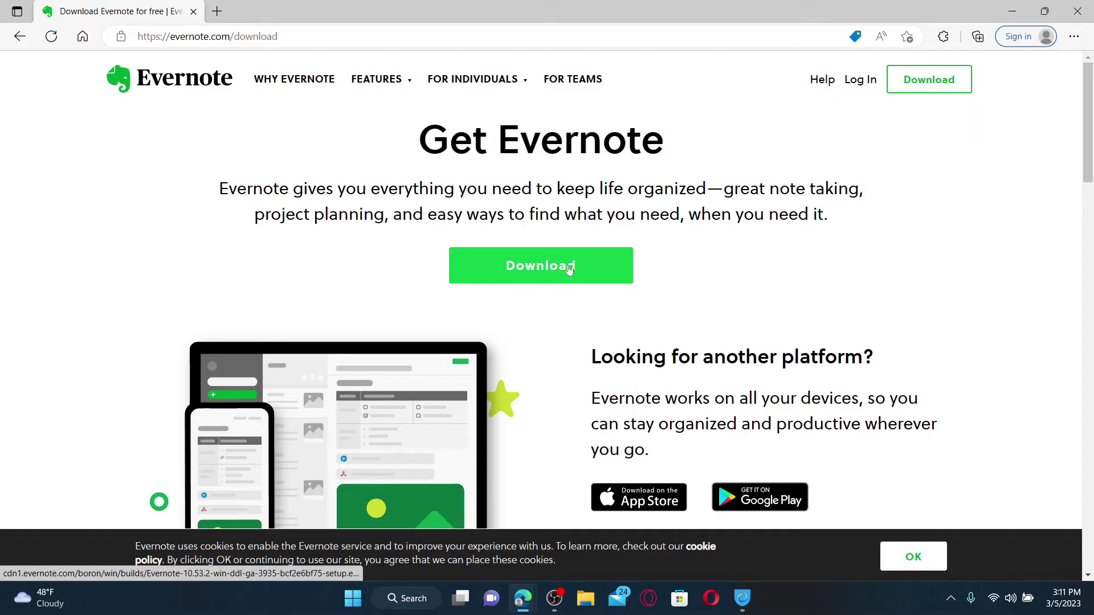
{"action": "left_click", "coordinate": [550, 265]}
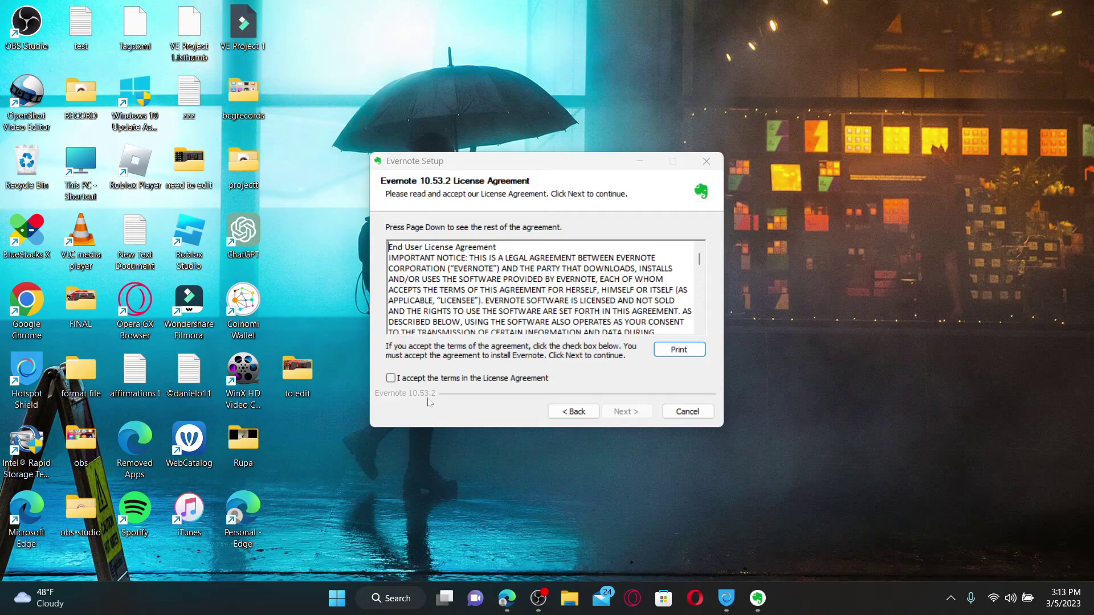
Step: Tick 'I accept the terms in the License Agreement' in Evernote Setup
{"action": "left_click", "coordinate": [390, 377]}
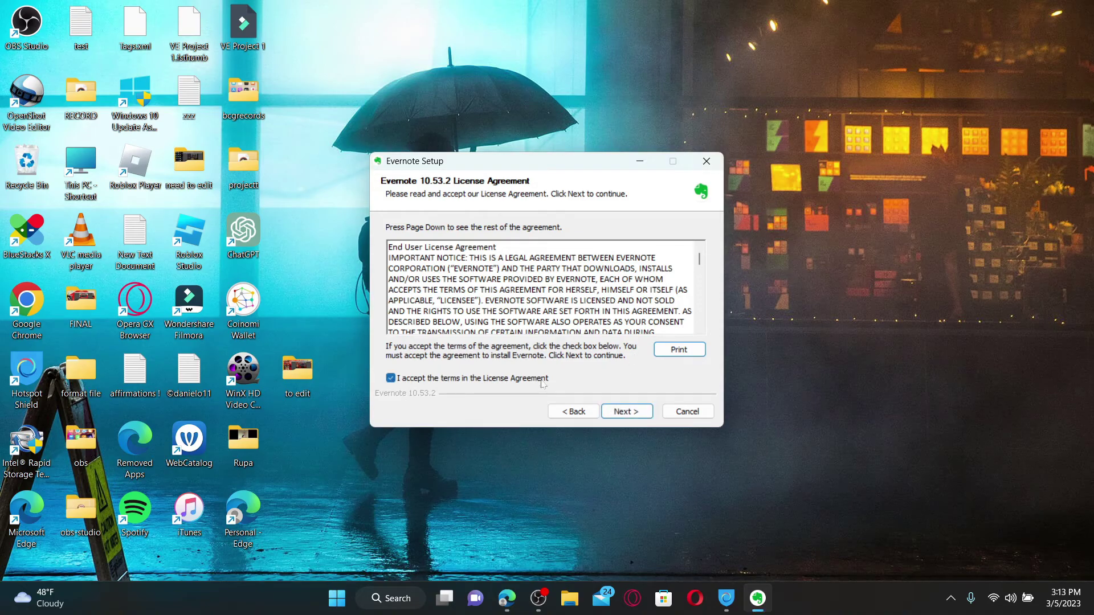
Step: Continue past the license agreement to start the Evernote installation
{"action": "left_click", "coordinate": [625, 412]}
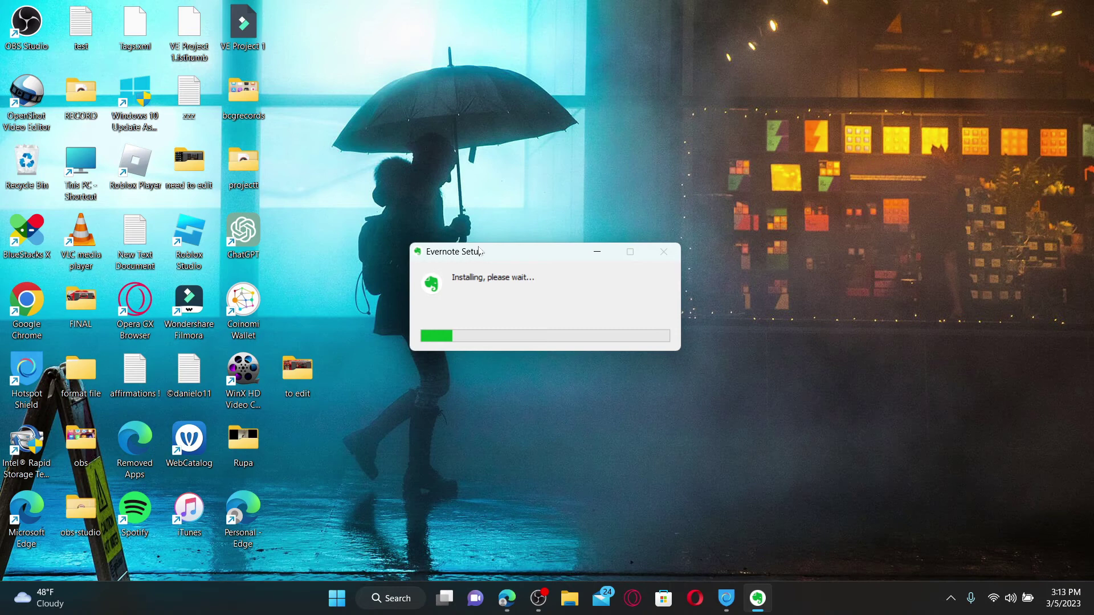